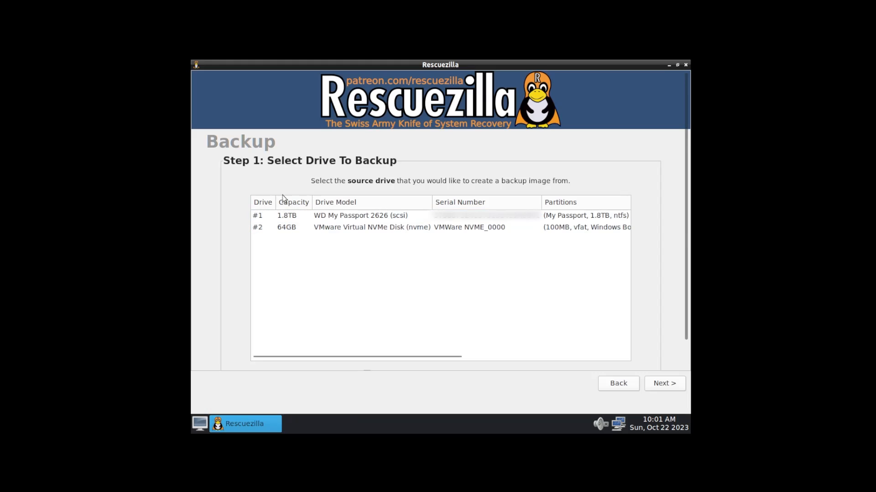
Choose drive #2 (64GB NVMe) with all four partitions as source and the 1.8TB My Passport partition as destination
left_click(305, 232)
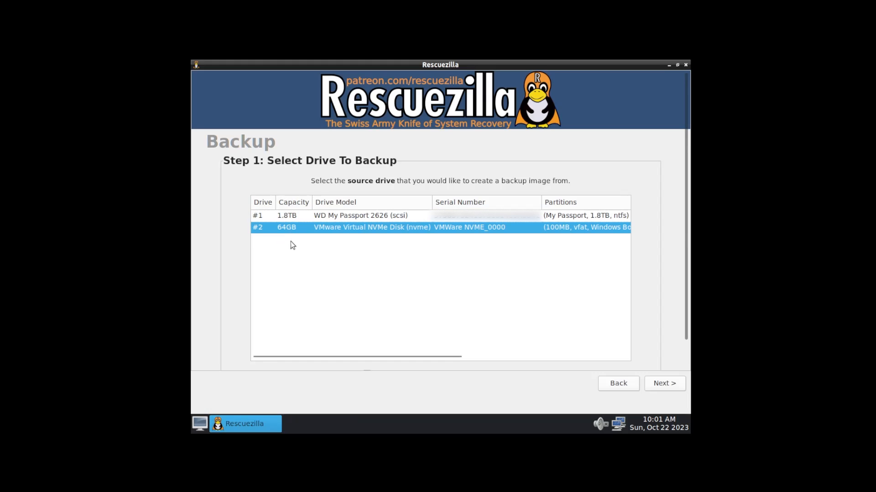
left_click(659, 385)
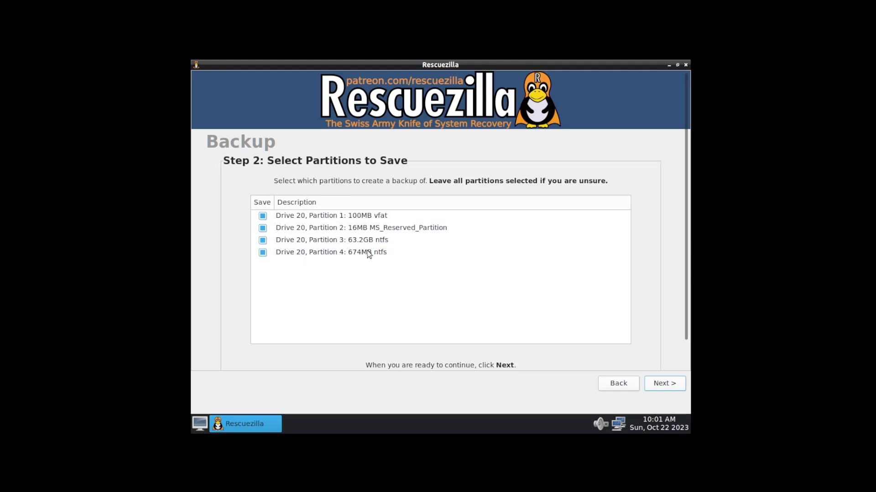
left_click(667, 384)
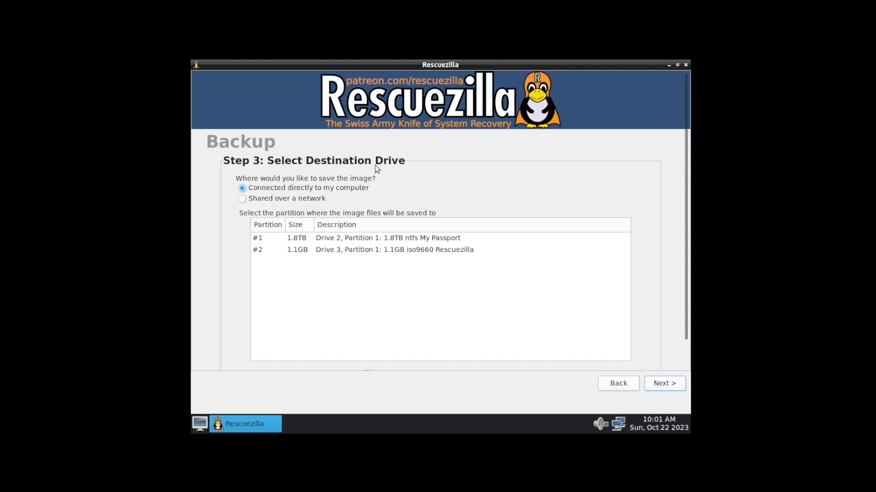
left_click(299, 240)
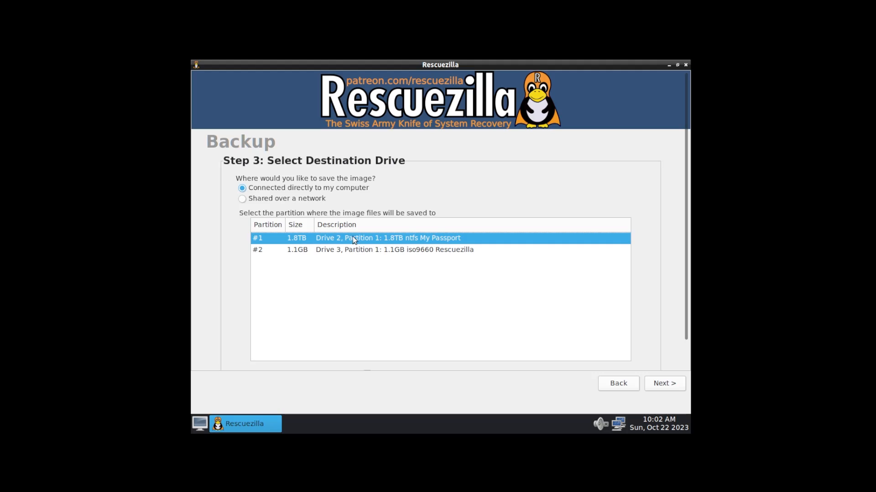
left_click(664, 383)
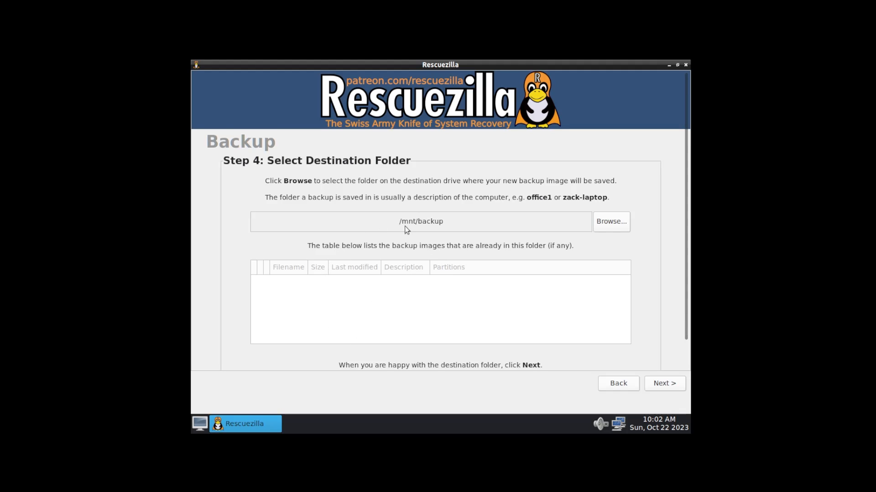
Keep /mnt/backup as the folder and insert 'windows11-' before 'rescuezilla' in the backup image name
left_click(660, 385)
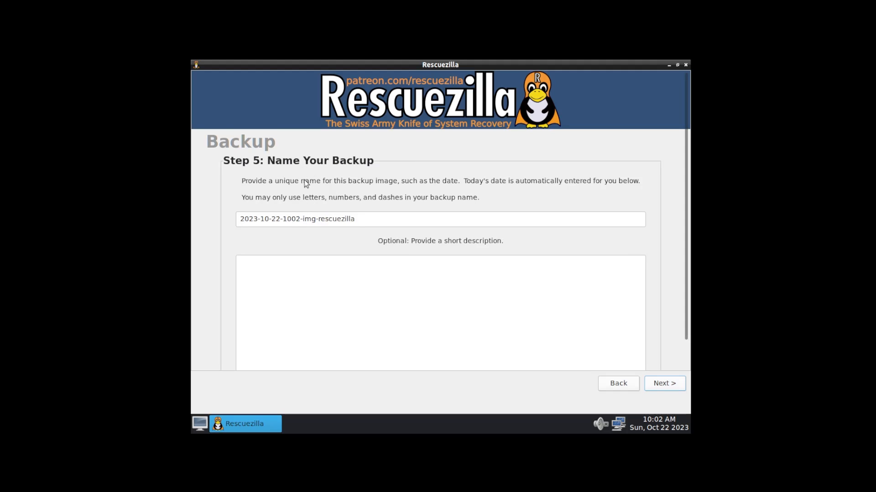
left_click(320, 219)
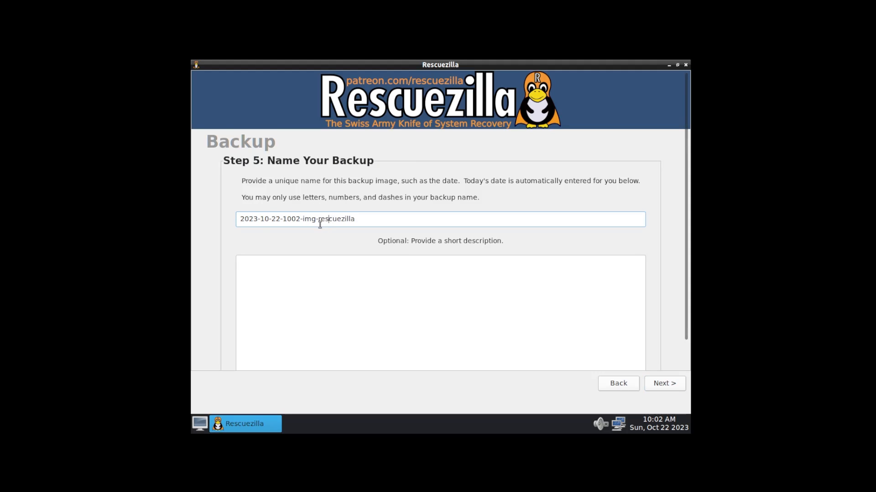
type("windows11-")
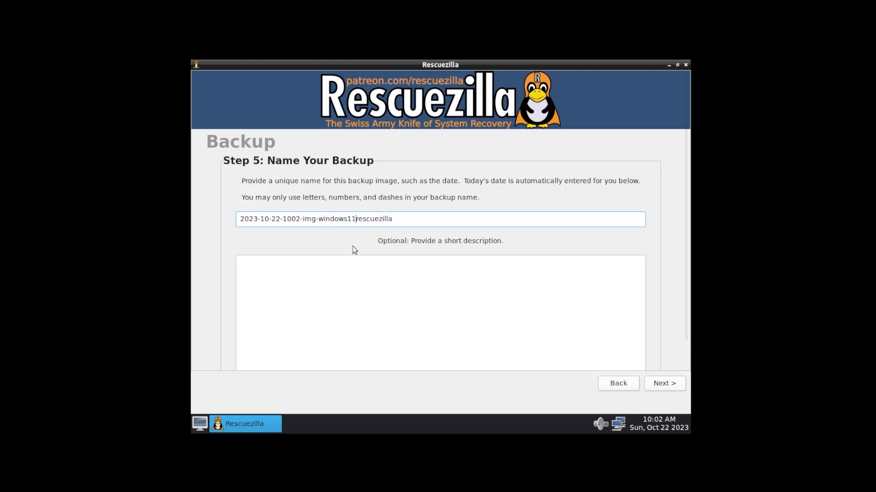
left_click(402, 219)
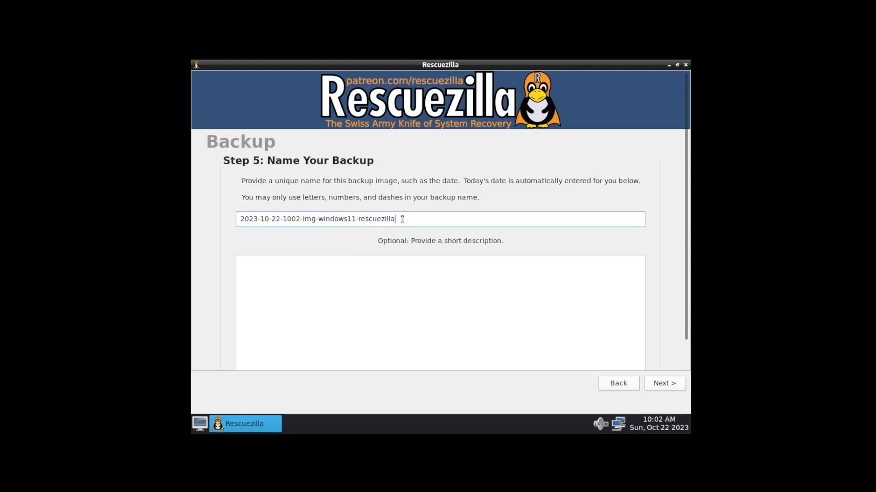
left_click(664, 385)
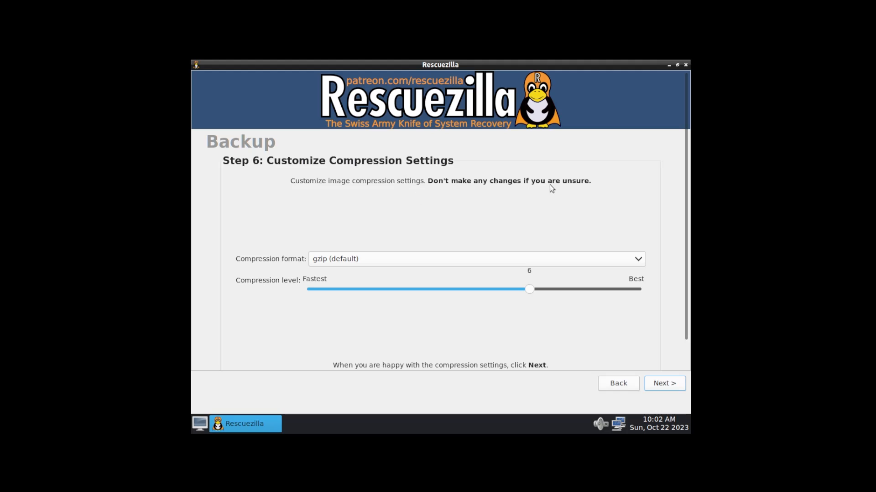
Leave the compression format at gzip, level 6
left_click(453, 259)
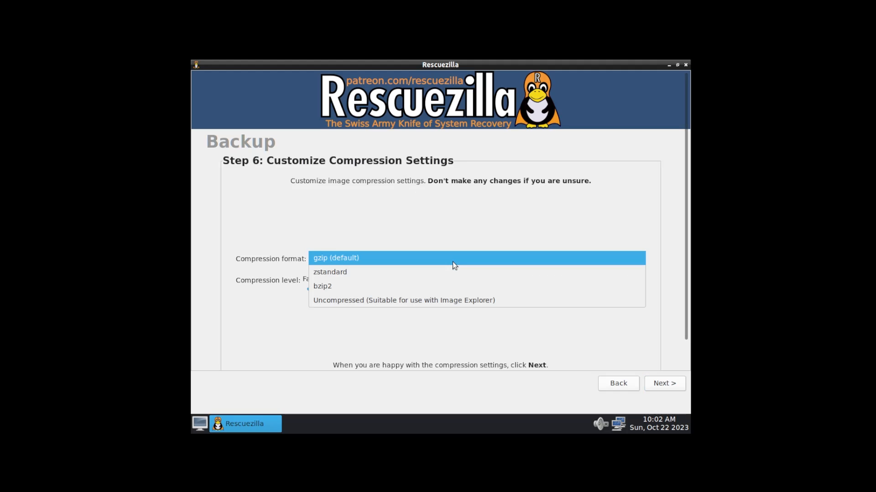
left_click(453, 262)
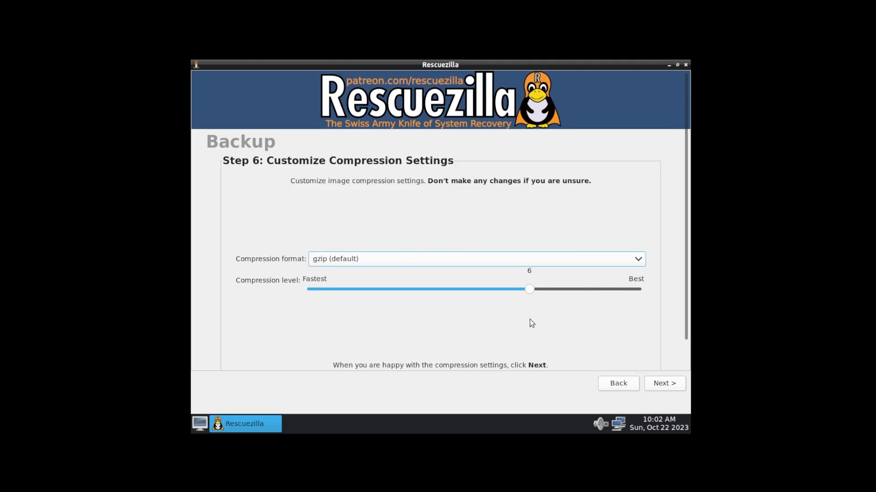
left_click(666, 385)
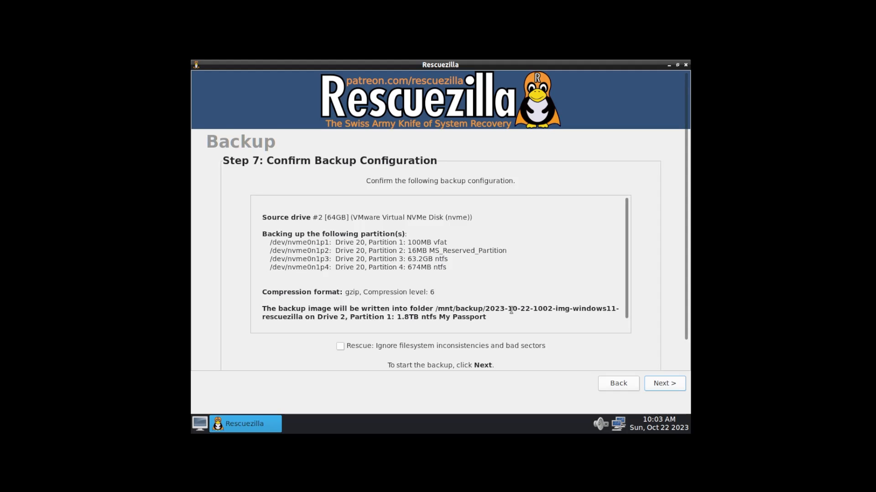
Run the backup of the four NVMe partitions, then return to Welcome after the 9.2-minute summary
left_click(672, 383)
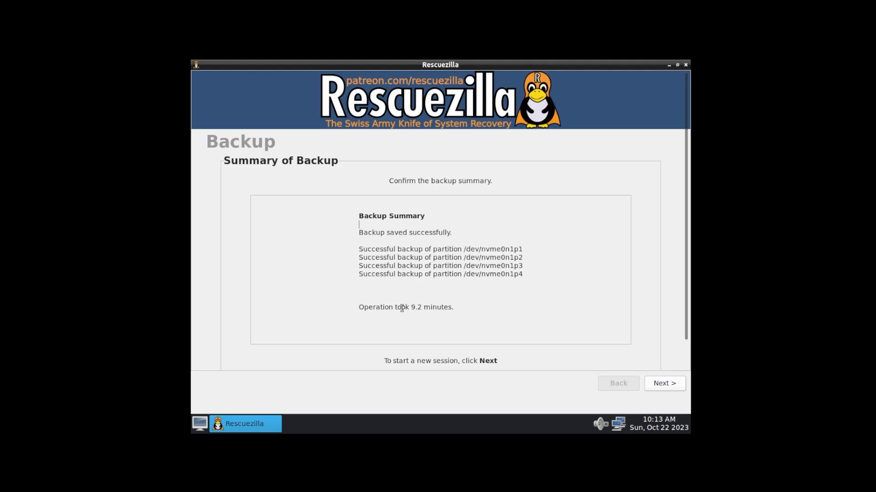
left_click(518, 315)
left_click(665, 385)
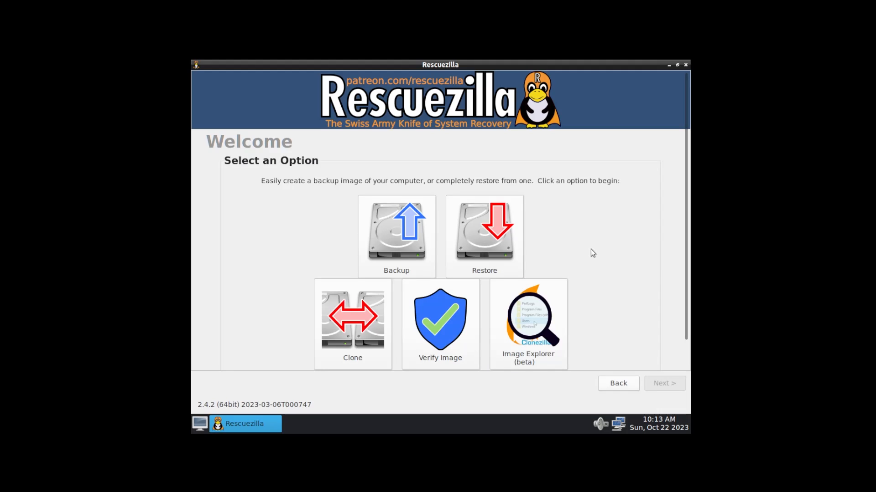
Verify the windows11 image on My Passport, where partitions 1, 3 and 4 pass, then return to Welcome
left_click(450, 325)
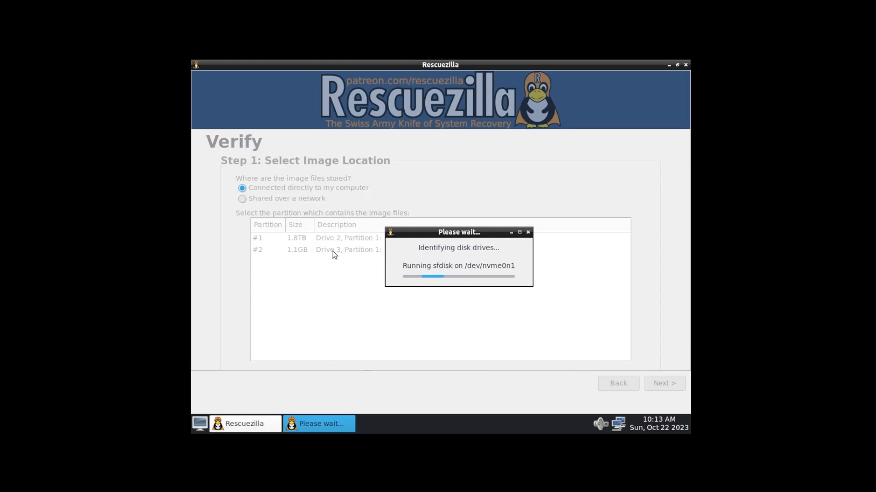
left_click(311, 238)
left_click(311, 238)
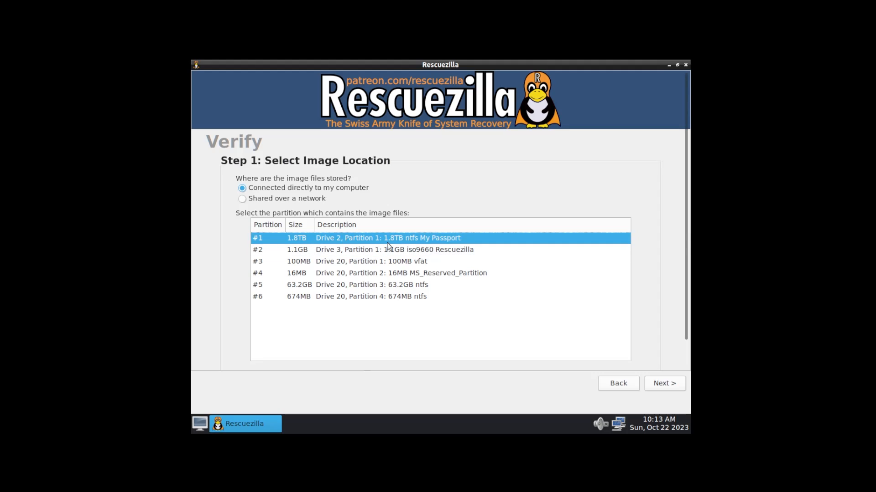
left_click(664, 383)
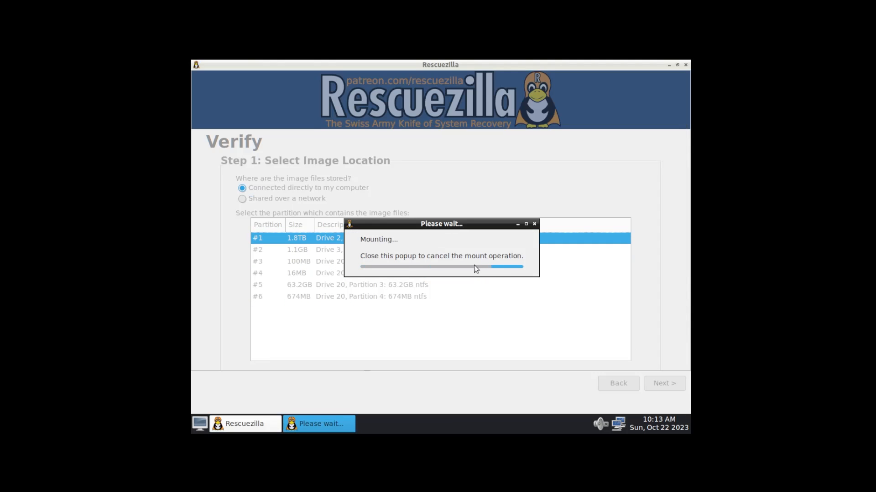
left_click(316, 270)
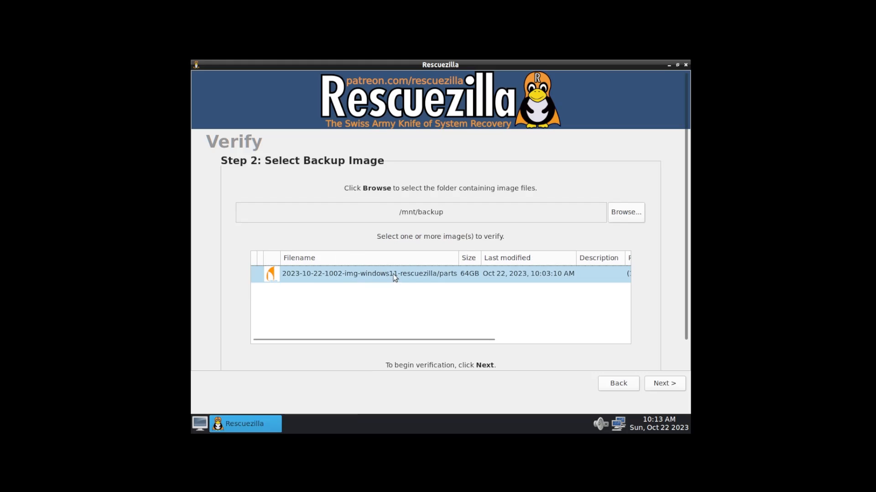
left_click(376, 277)
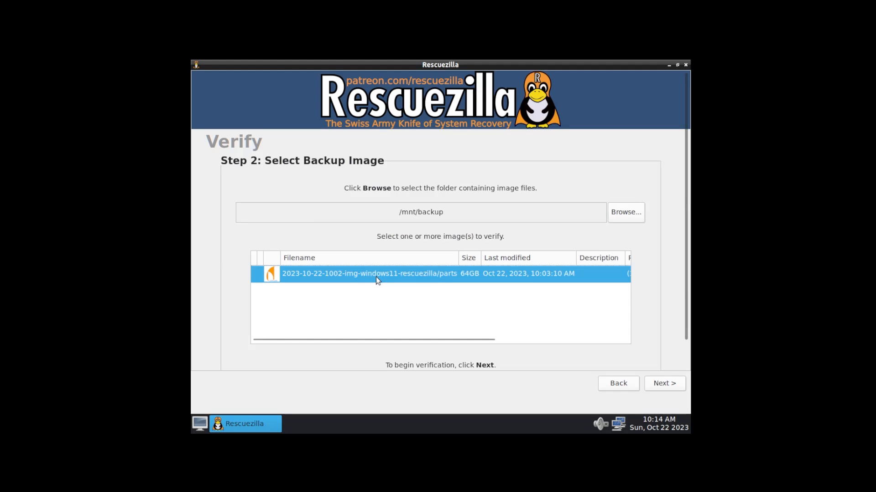
left_click(662, 385)
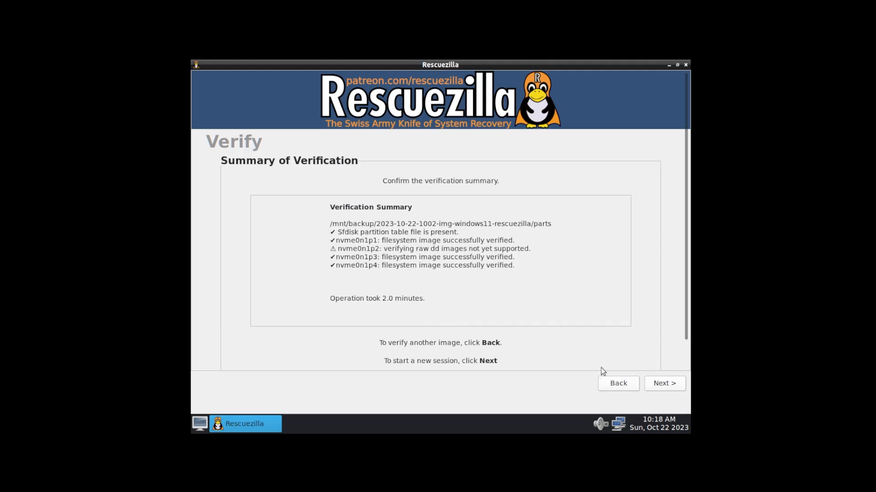
left_click(671, 386)
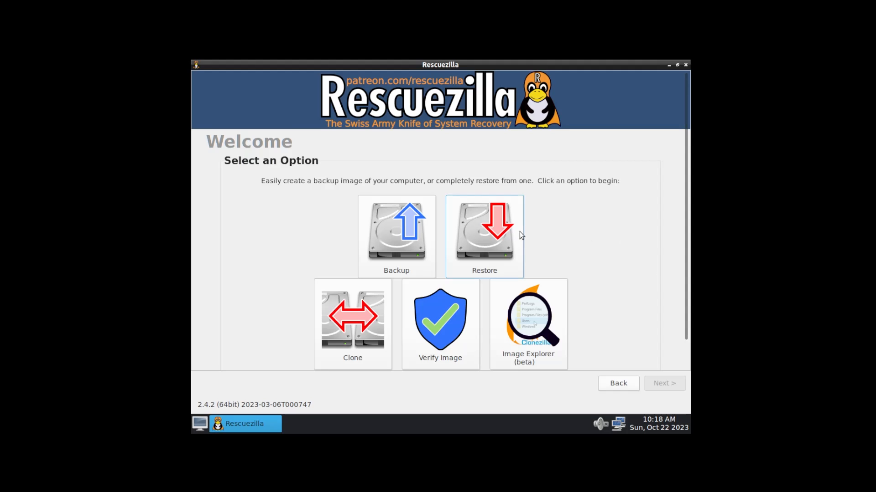
Start a restore using the windows11 backup image from the My Passport partition
left_click(503, 239)
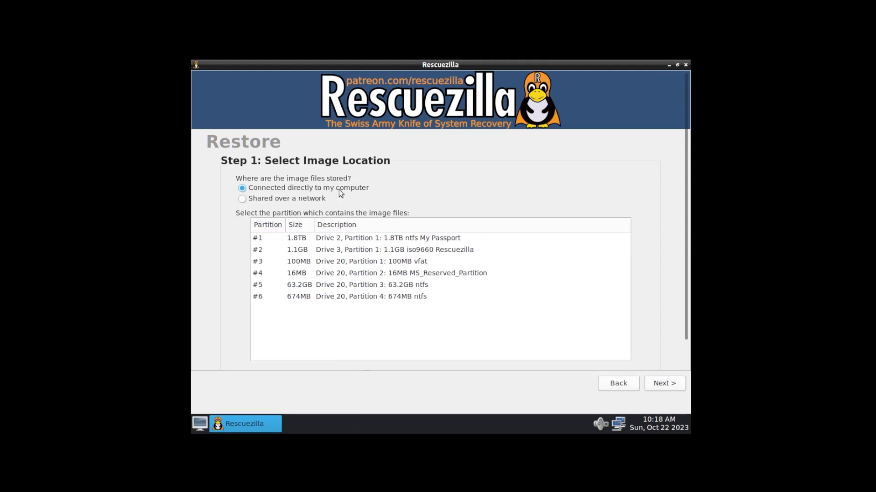
left_click(324, 241)
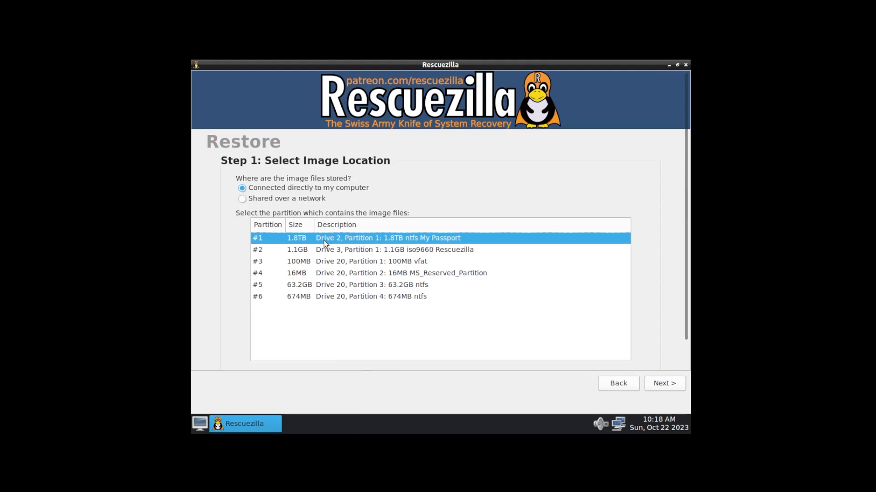
left_click(666, 384)
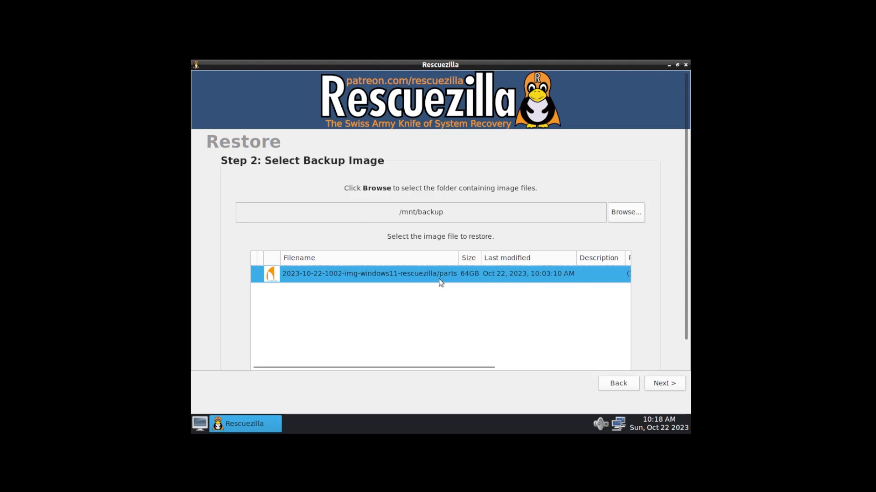
left_click(660, 385)
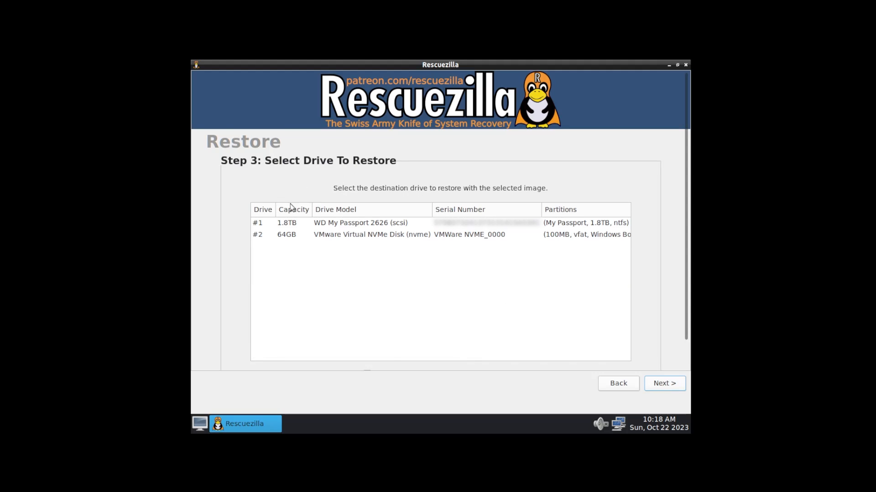
Target drive #2 (64GB NVMe) with all partitions, reaching the /dev/nvme0n1 overwrite confirmation
left_click(303, 237)
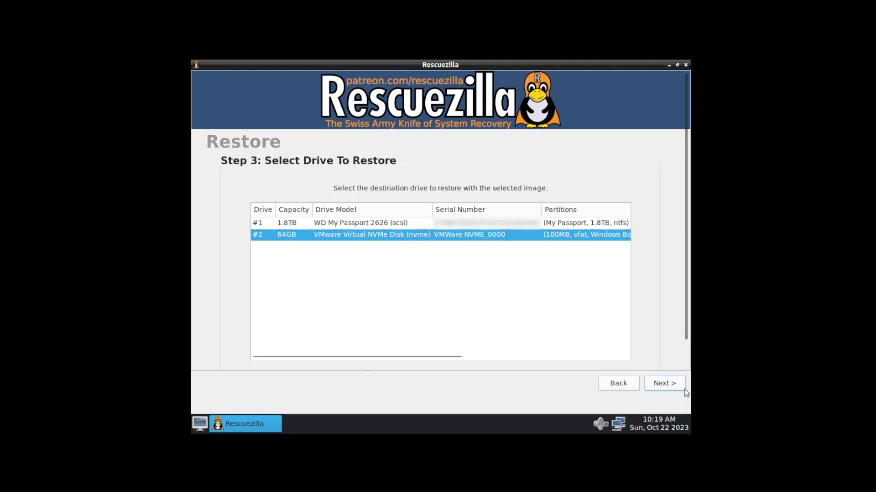
left_click(659, 384)
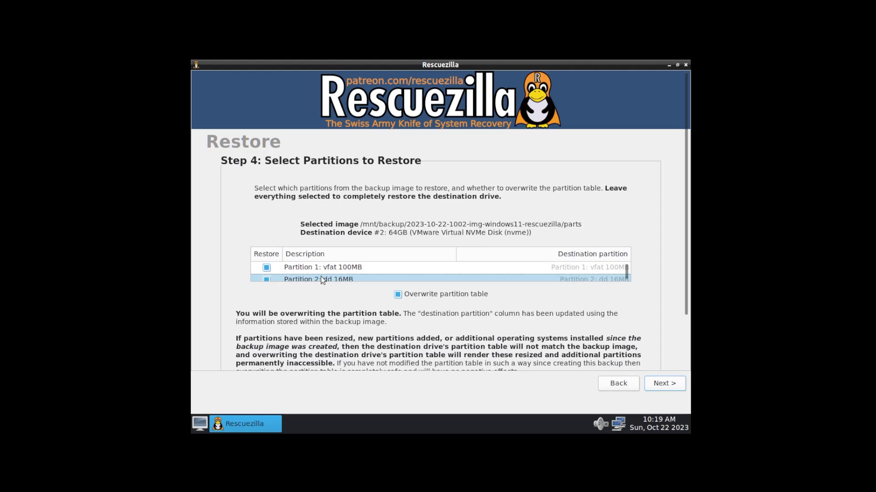
left_click(627, 275)
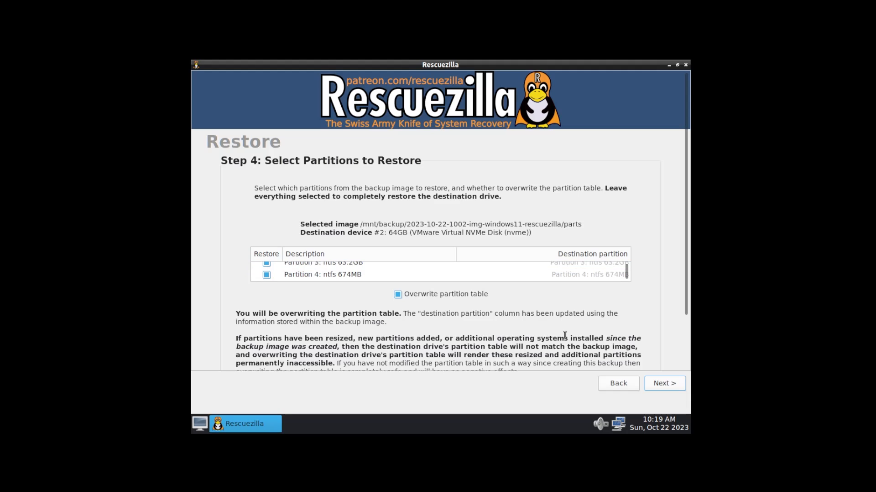
left_click(664, 383)
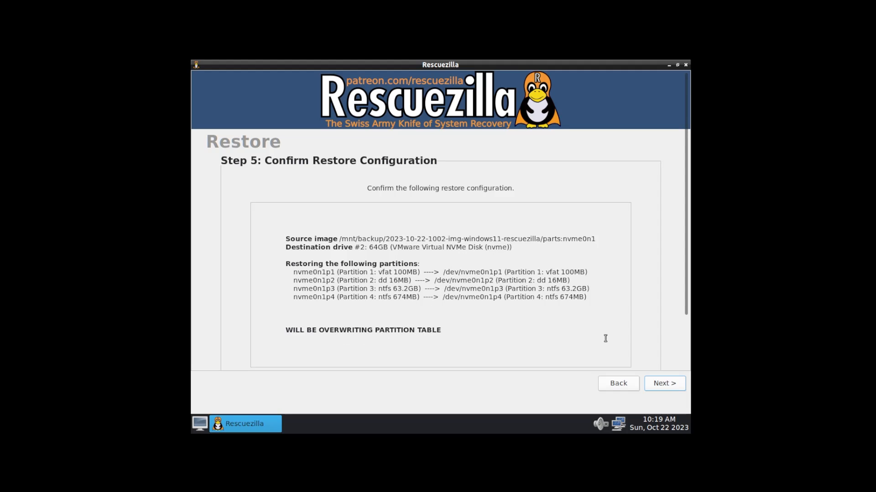
left_click(660, 383)
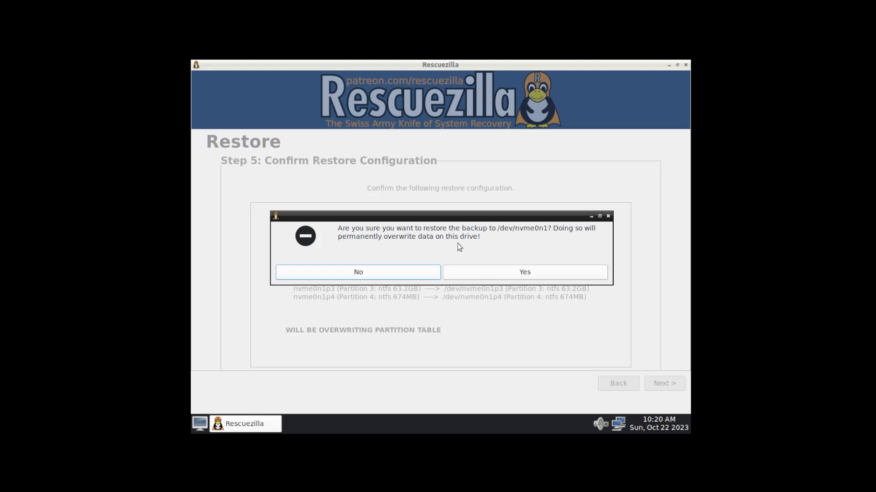
Approve overwriting /dev/nvme0n1, then return to Welcome after the 4.1-minute restore completes
left_click(500, 272)
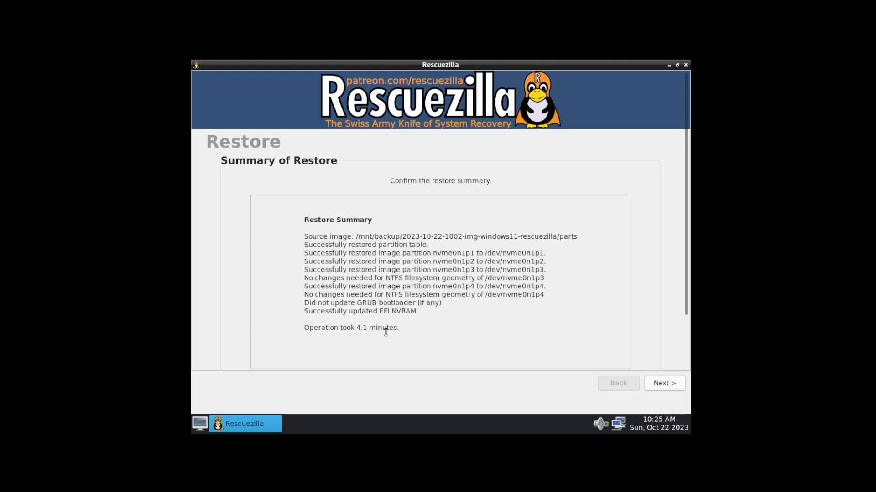
left_click(659, 385)
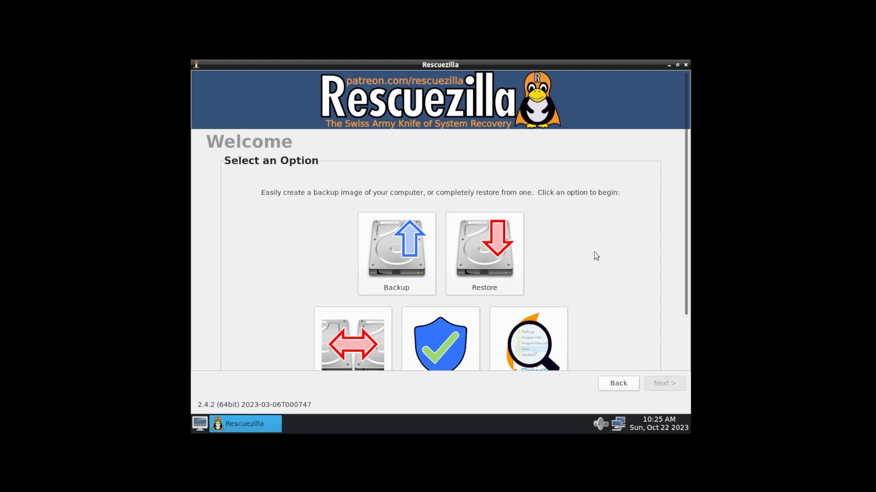
Reboot the computer from Rescuezilla's application menu
scroll(599, 251, "down", 1)
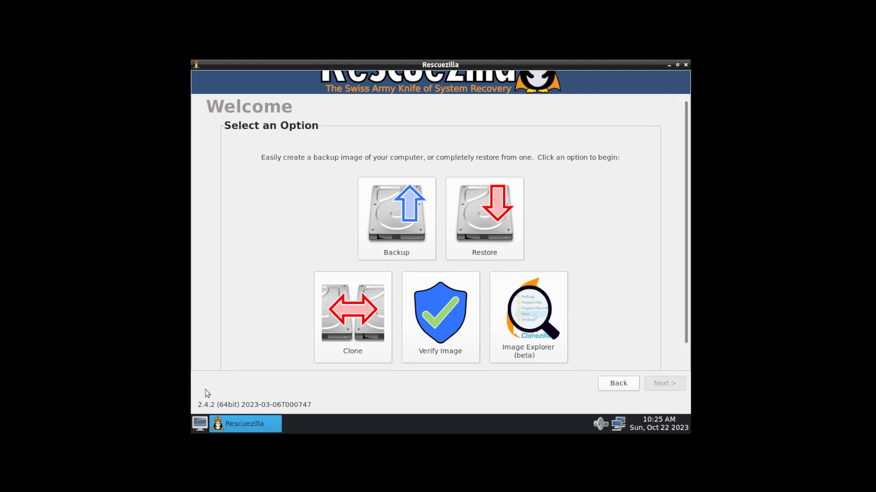
left_click(199, 425)
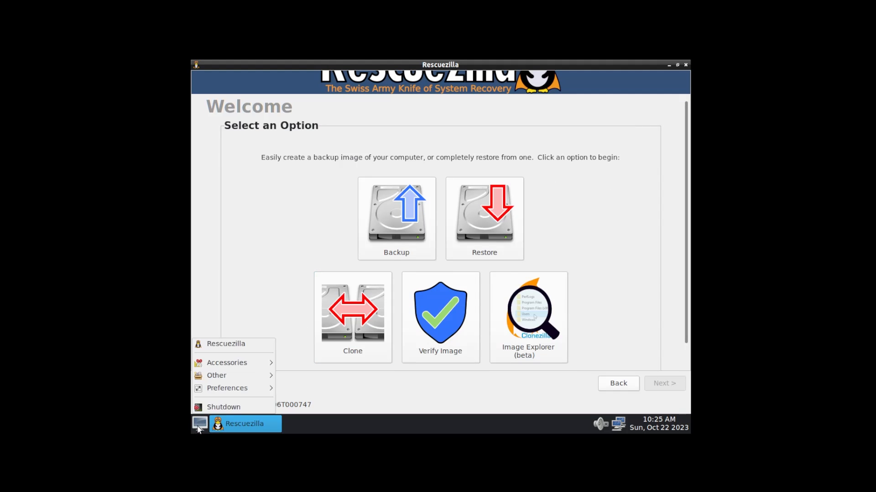
left_click(218, 409)
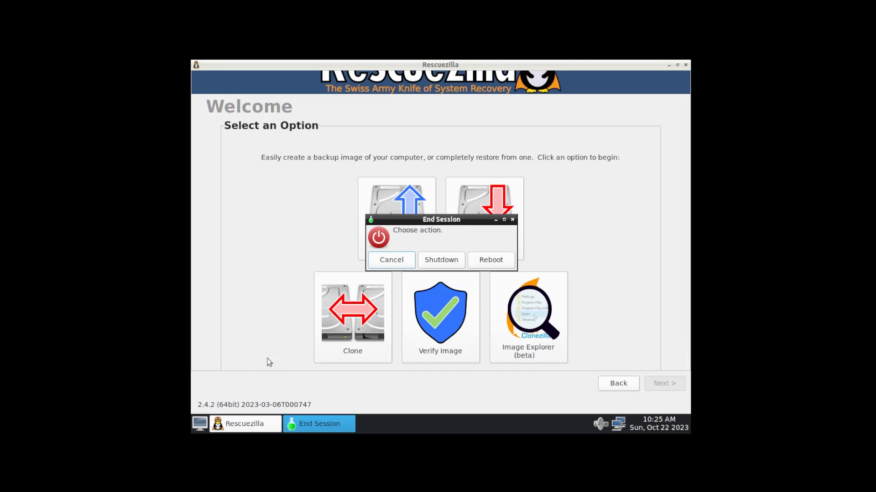
left_click(493, 261)
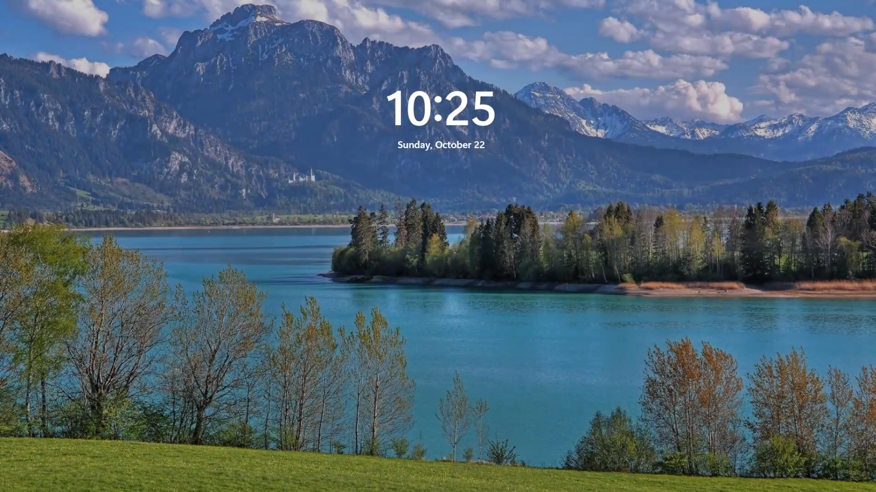
Sign in to the restored Windows 11 with the account password and launch File Explorer
left_click(455, 168)
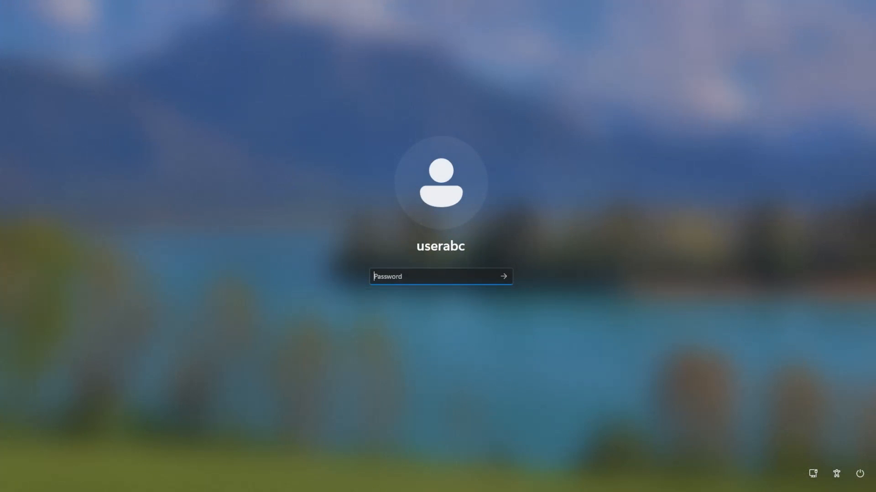
type("********")
key("Return")
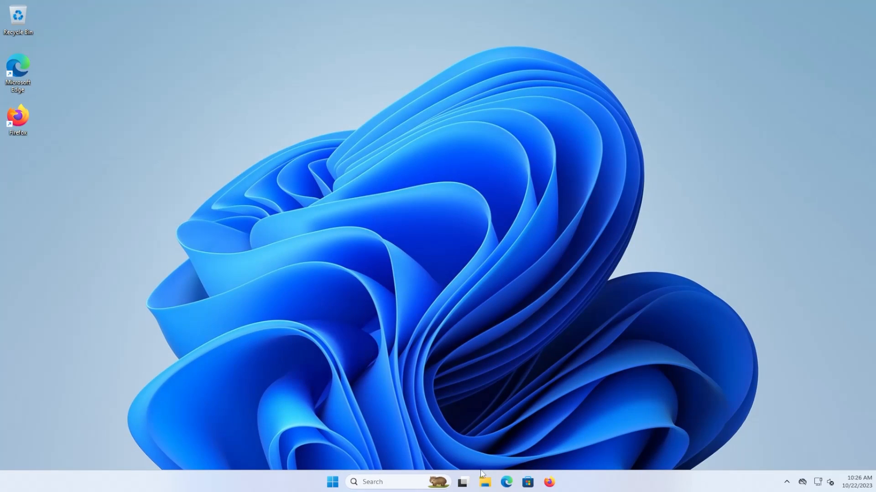
left_click(485, 483)
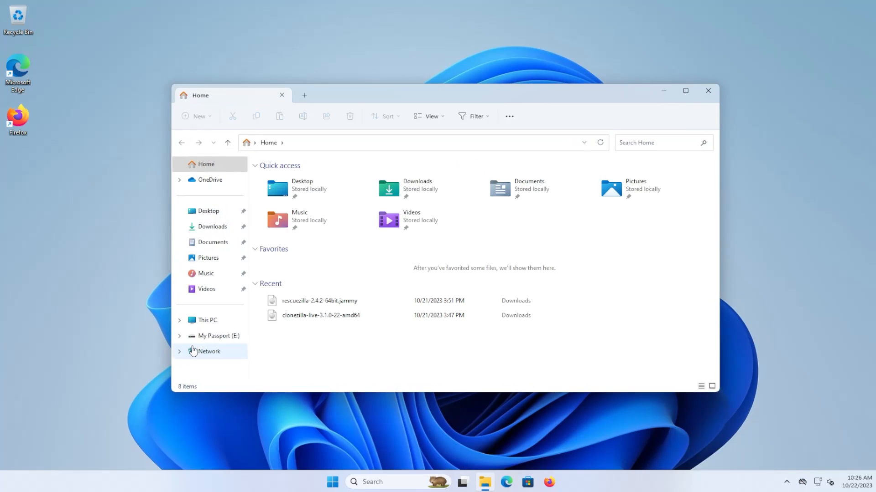
left_click(202, 340)
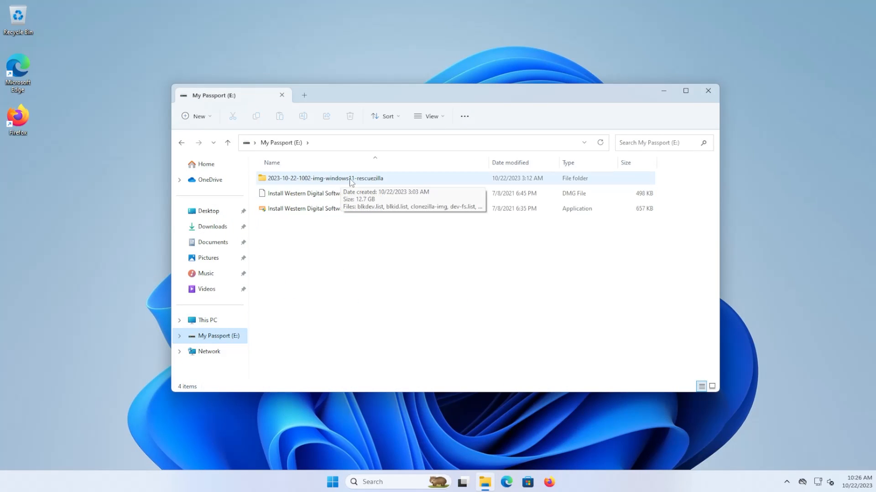
double_click(372, 179)
scroll(336, 277, "down", 3)
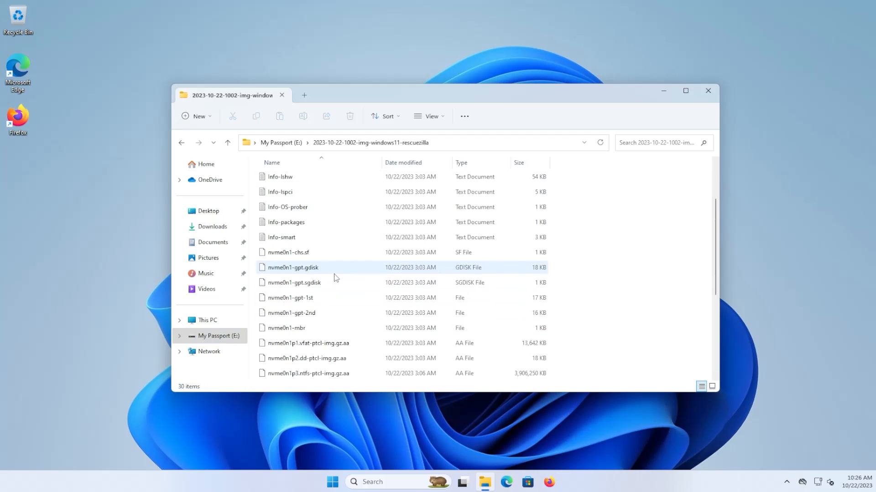
scroll(336, 277, "down", 3)
scroll(339, 283, "up", 1)
scroll(340, 287, "up", 4)
scroll(335, 255, "down", 5)
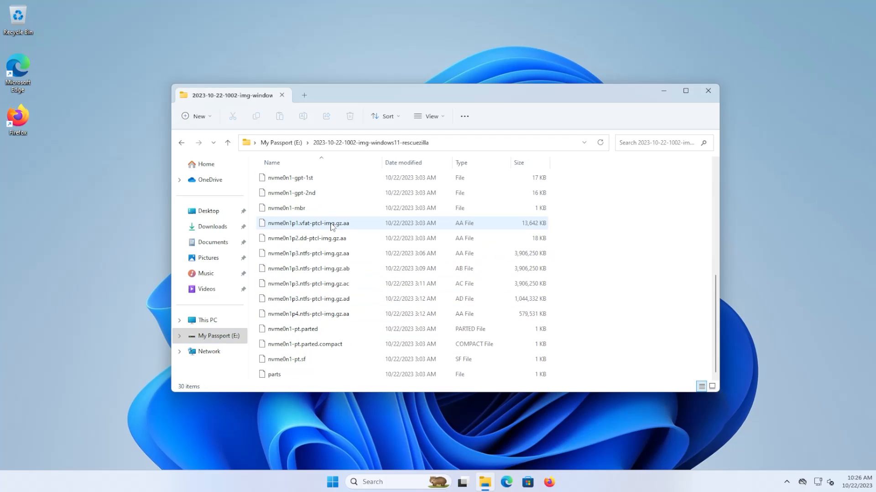
scroll(340, 282, "up", 5)
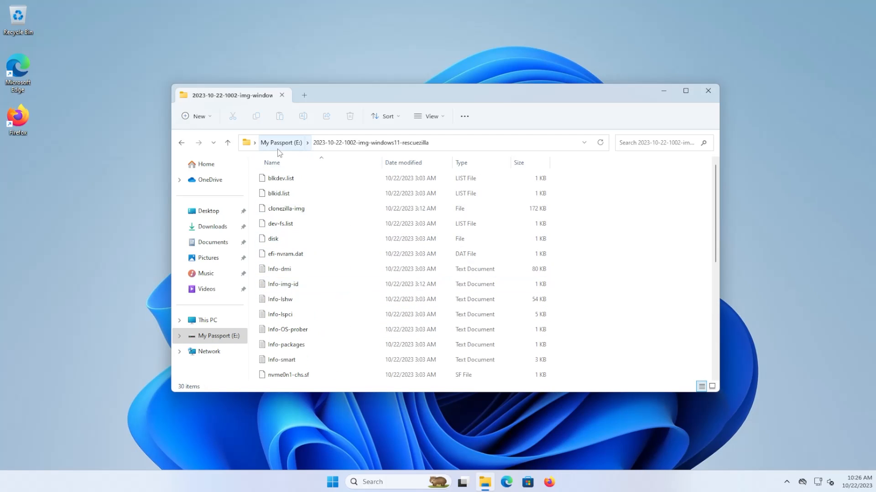